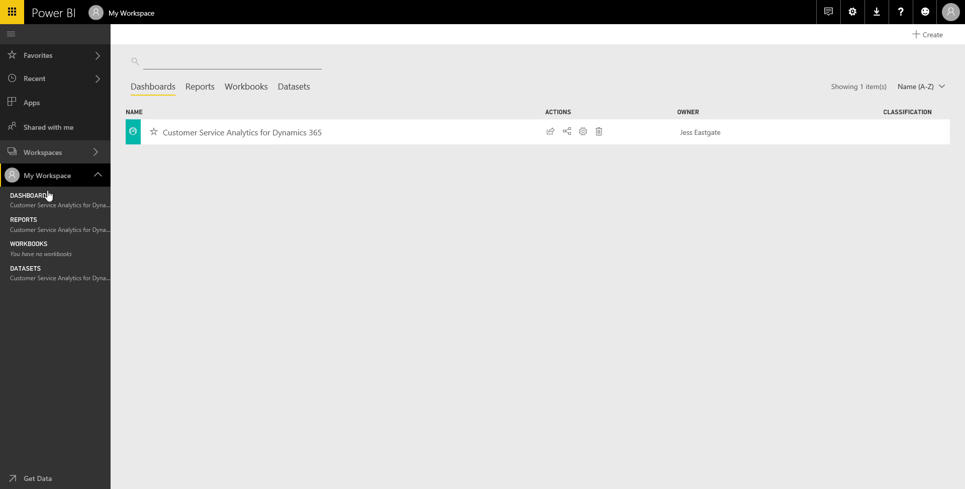
Search the Power BI service apps for 'dynamics 365' and scroll to Sales Analytics for Dynamics 365
left_click(43, 482)
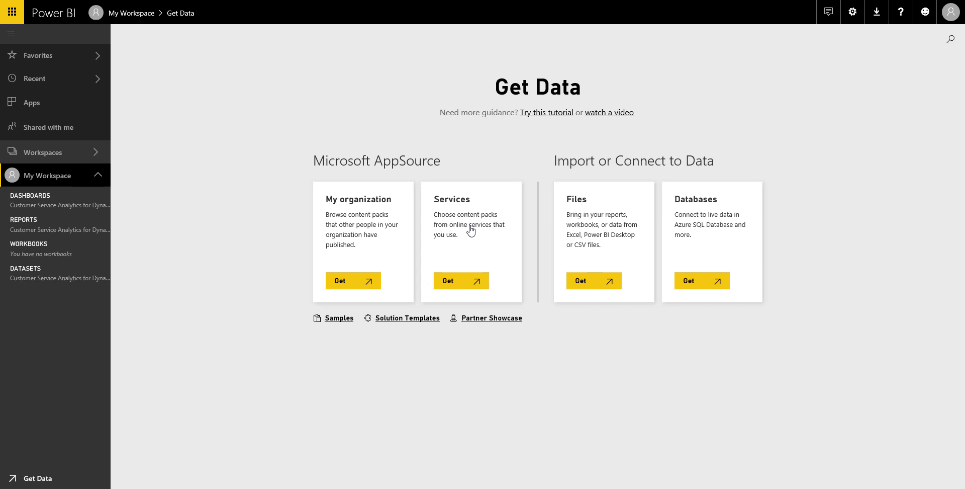
left_click(457, 283)
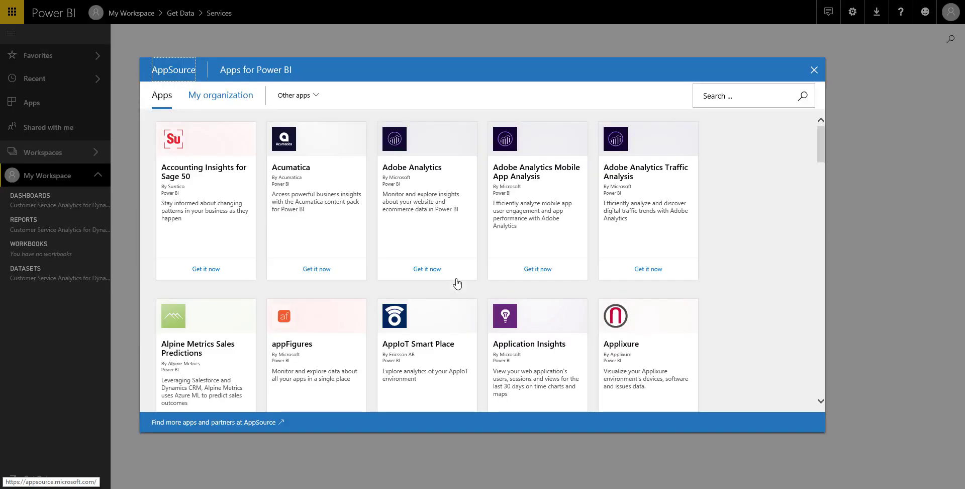
left_click(714, 97)
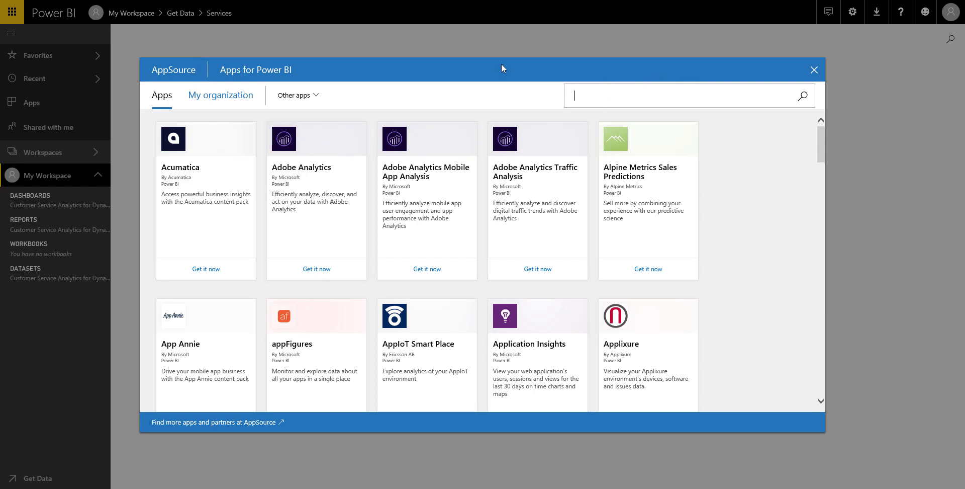
type("dynamics")
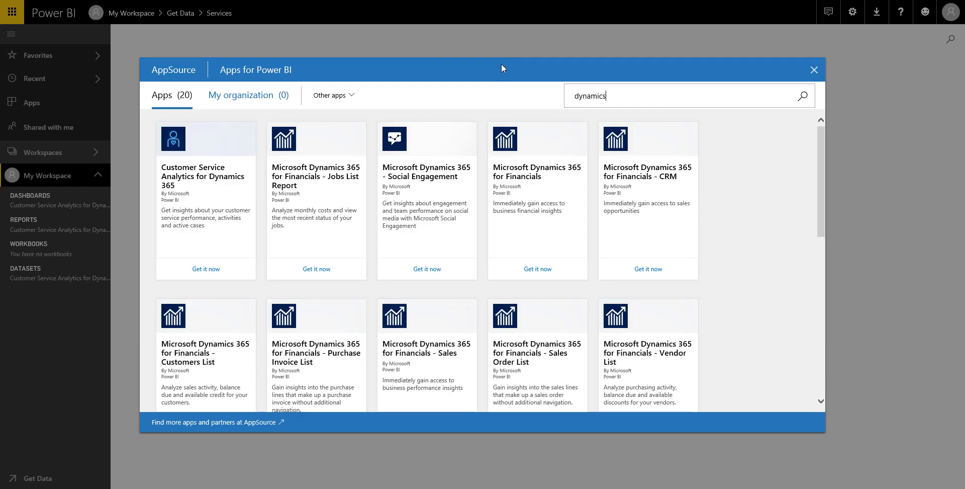
type(" 365")
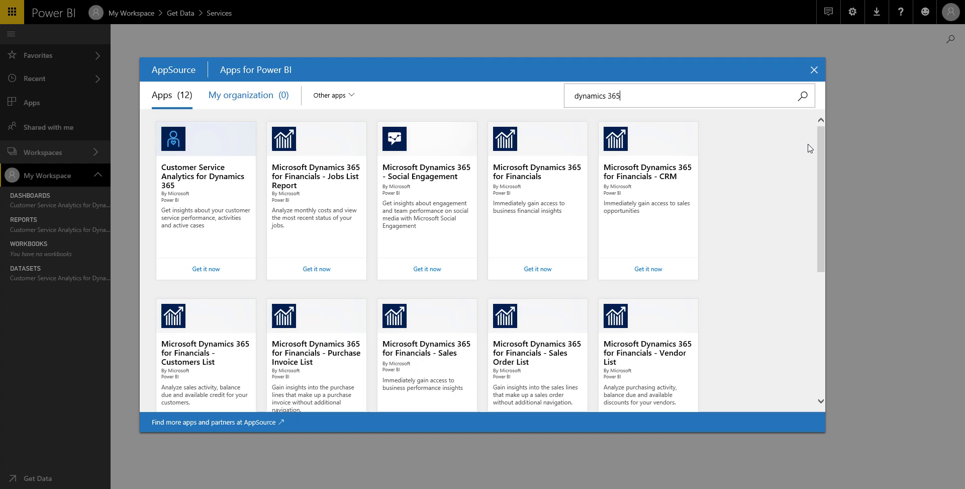
left_click_drag(824, 144, 818, 291)
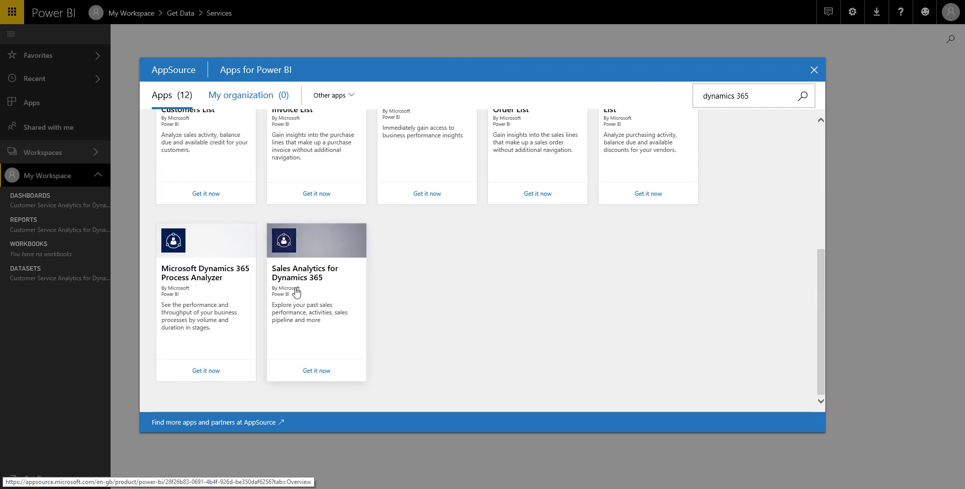
Choose Sales Analytics for Dynamics 365 and get it, bringing up its Connect dialog
left_click(329, 319)
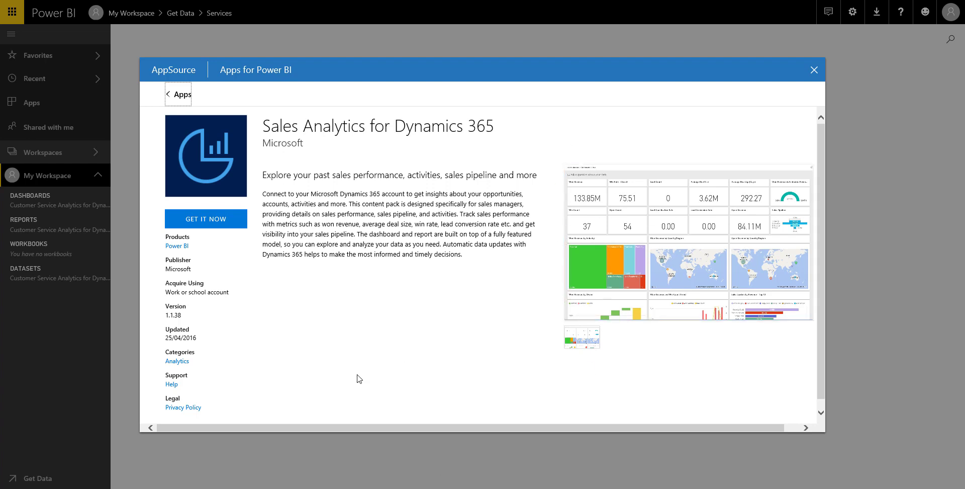
left_click(217, 223)
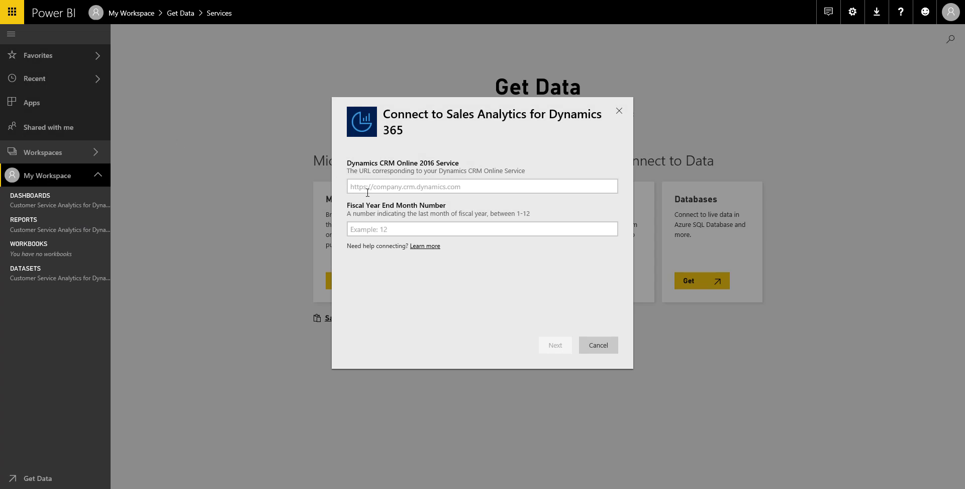
Connect using the pasted Dynamics CRM Online URL and fiscal year end month 12
left_click(383, 187)
key("ctrl+v")
left_click(394, 230)
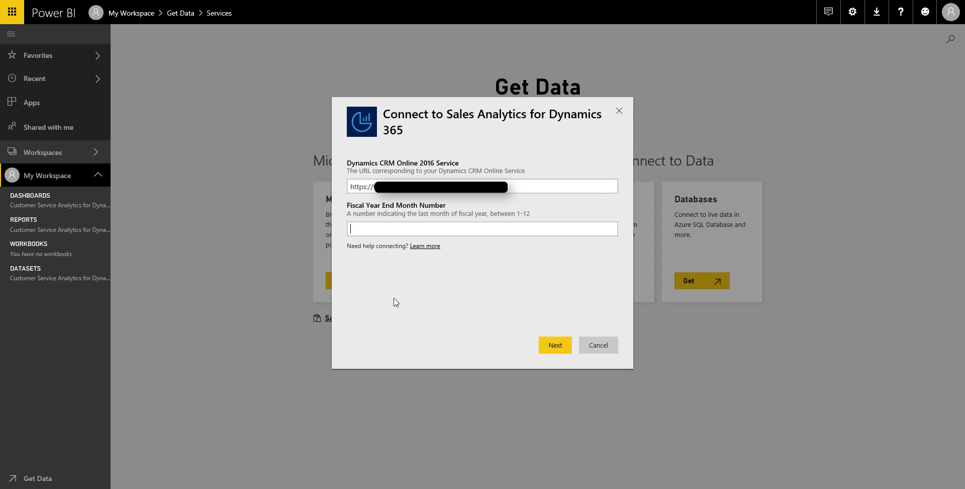
type("12")
left_click(562, 348)
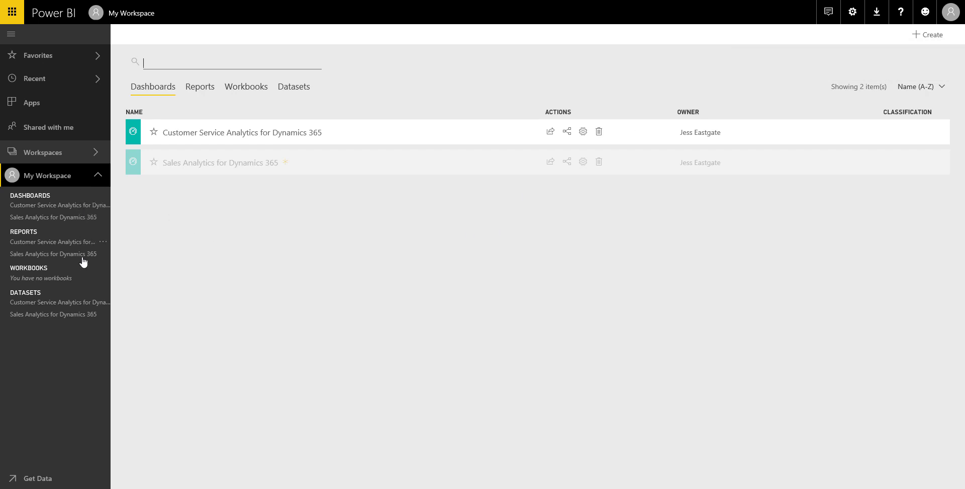
Open the Sales Analytics for Dynamics 365 dashboard from the Dashboards list
left_click(74, 217)
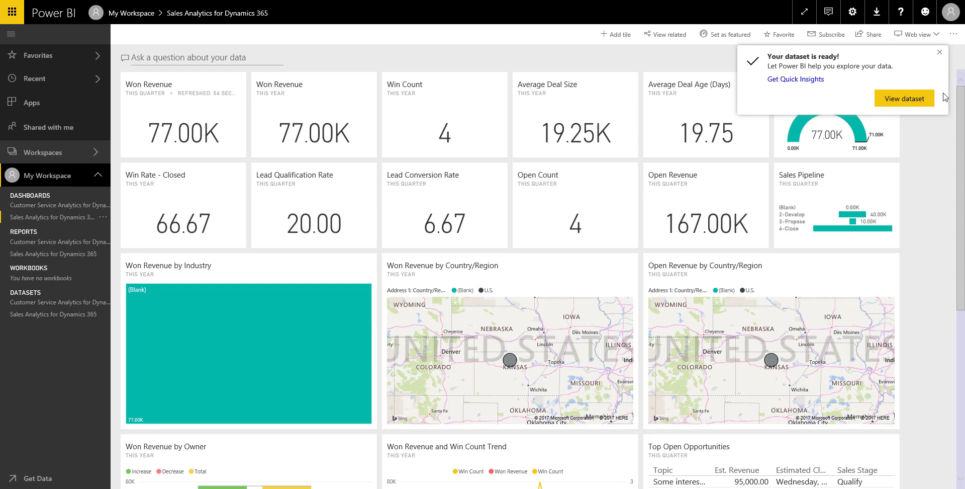
Close the 'Your dataset is ready!' notification covering the dashboard
left_click(941, 53)
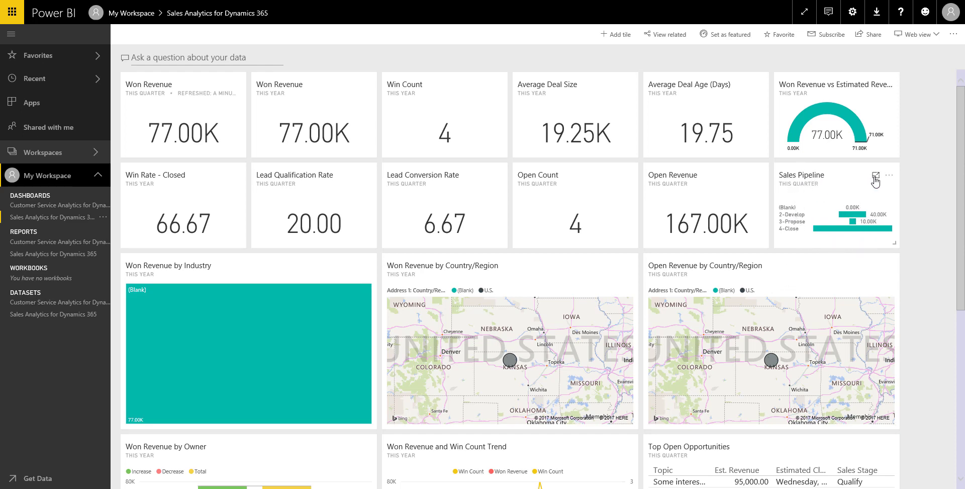
View the Sales Pipeline tile in focus mode to inspect its four stage bars
left_click(875, 175)
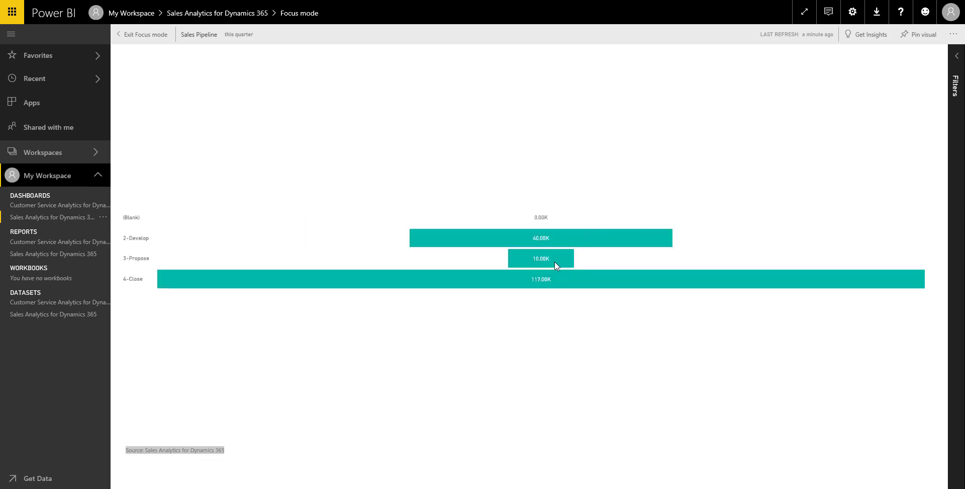
mouse_move(558, 281)
Exit focus mode, open the Sales Pipeline tile's report, and go to the Sales Performance page
left_click(148, 35)
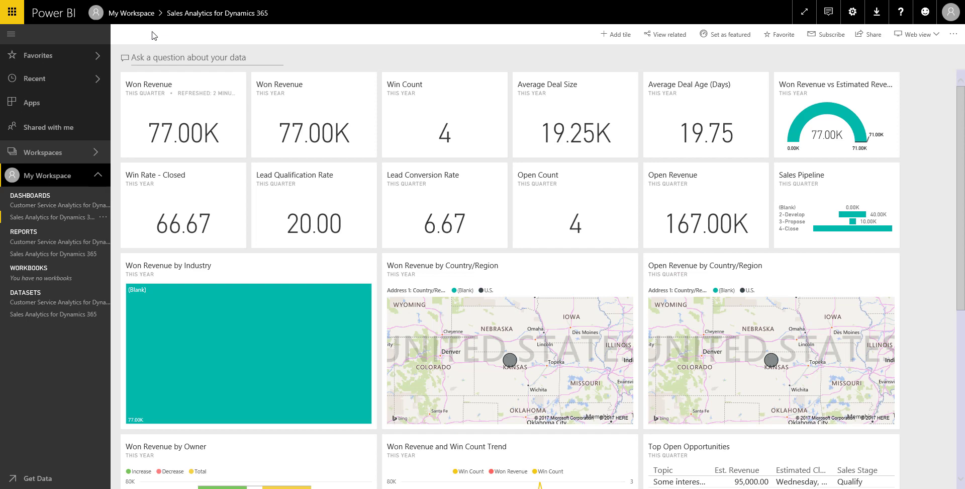
mouse_move(822, 282)
left_click(831, 200)
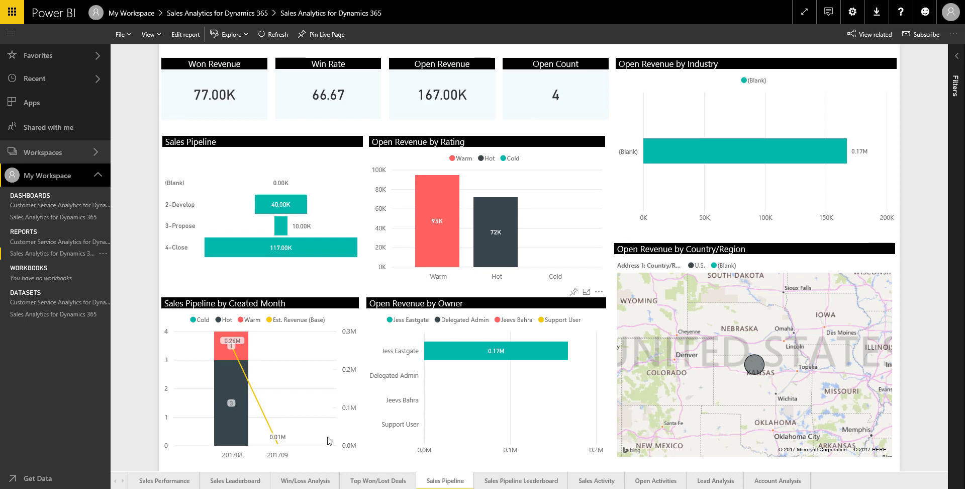
left_click(154, 480)
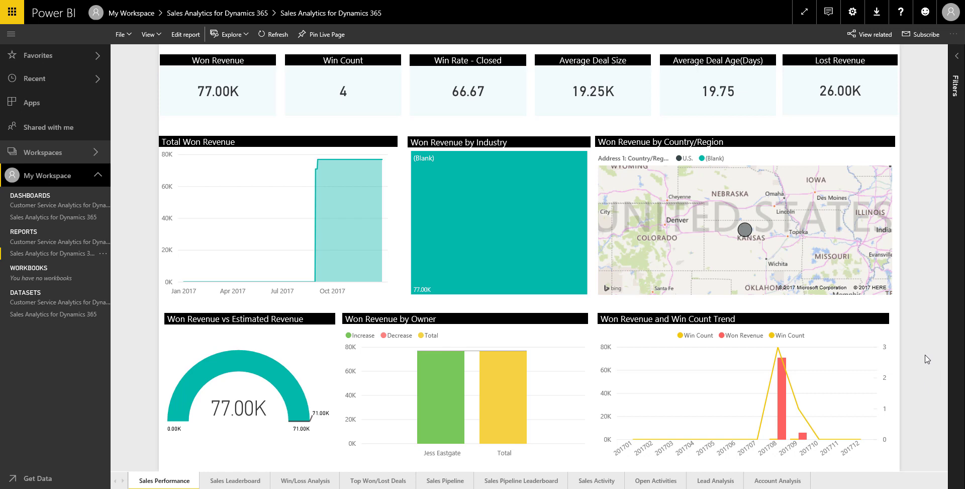
Zoom the Won Revenue by Country/Region map in on Ohio, then back out to the full US
scroll(843, 199, "down", 5)
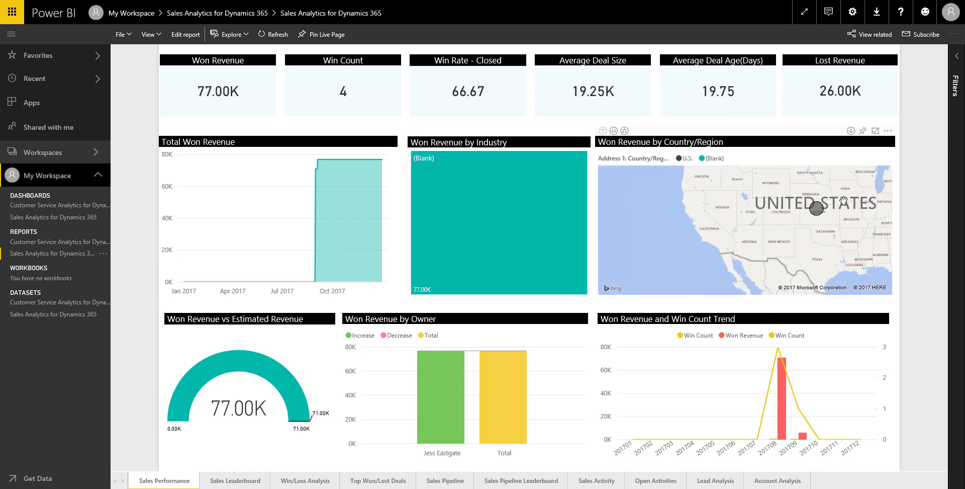
scroll(843, 200, "up", 10)
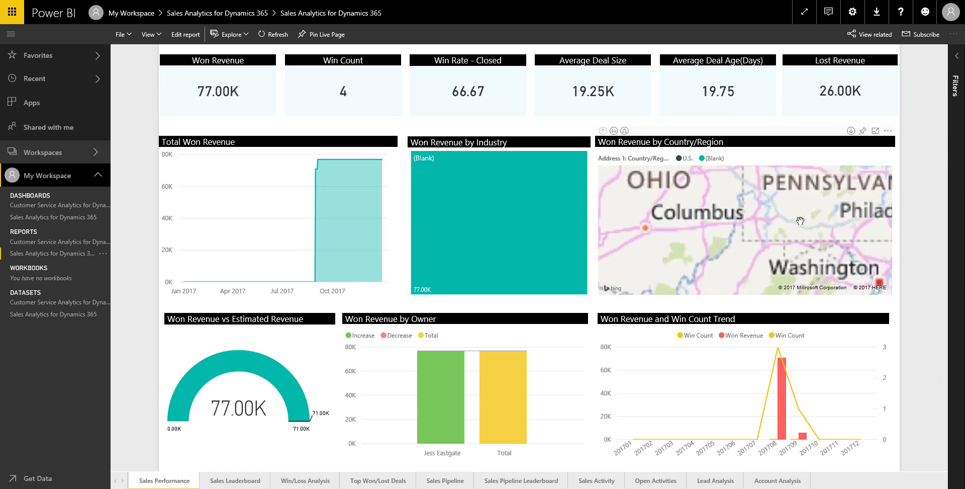
scroll(742, 246, "down", 5)
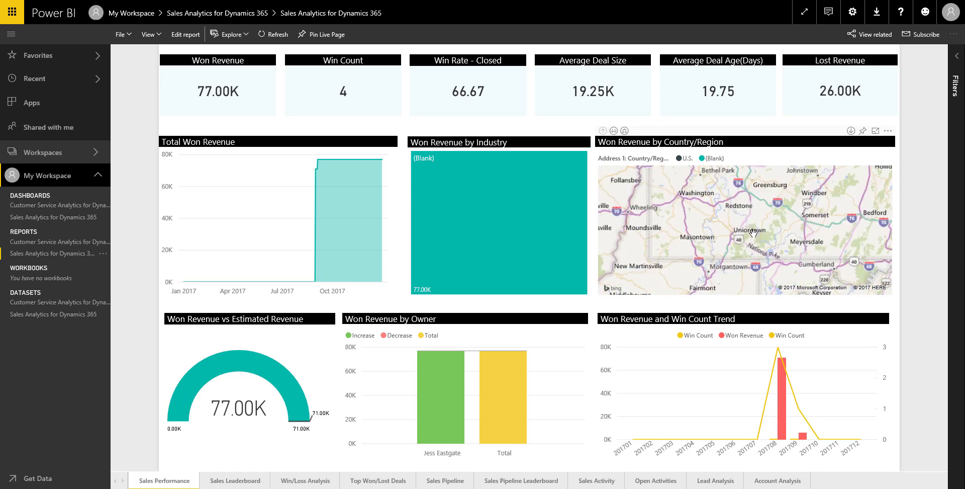
scroll(754, 235, "down", 5)
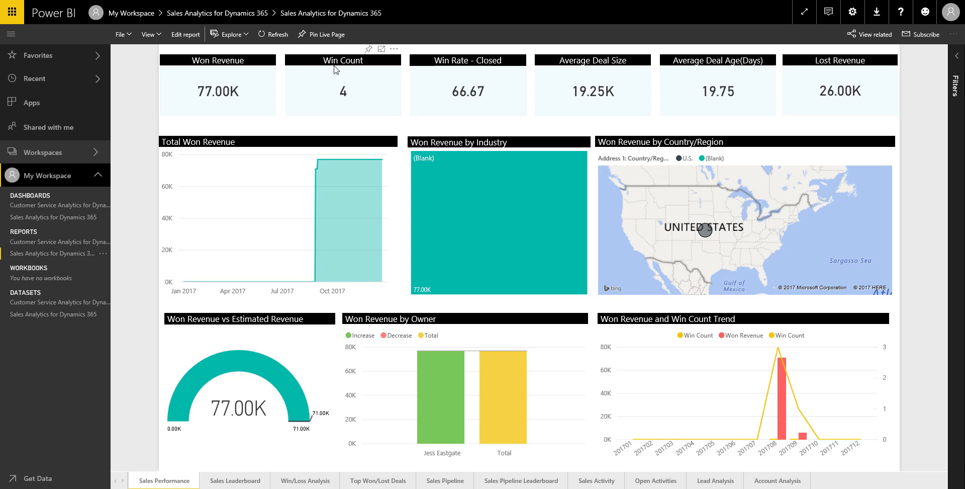
Switch the report to its Sales Leaderboard page
left_click(229, 481)
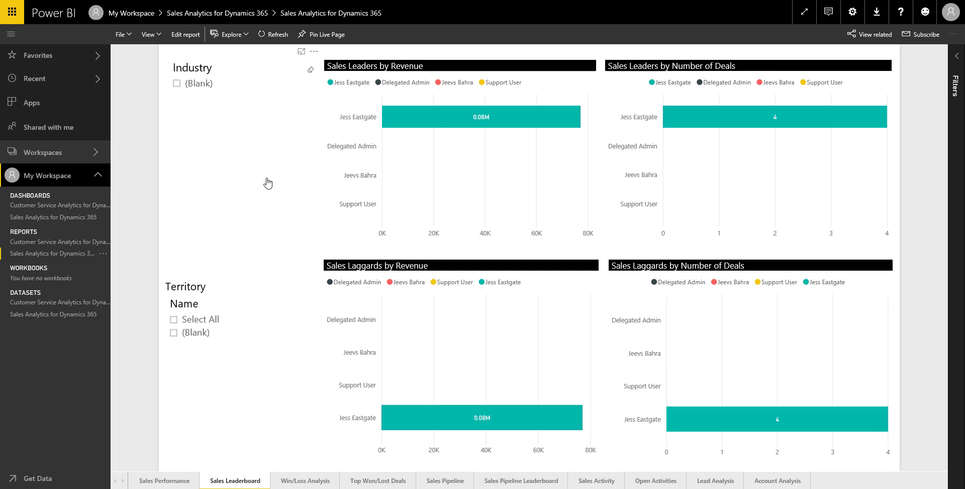
Switch to the Win/Loss Analysis page and inspect its chart bars
left_click(282, 479)
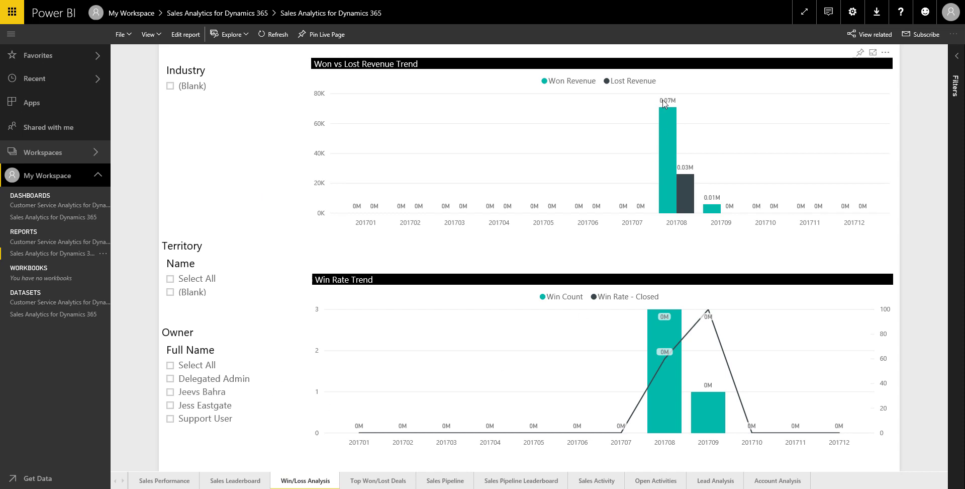
mouse_move(683, 217)
Switch to the Top Won/Lost Deals page, showing the 60K top won deal and Training course enquiry lost
left_click(378, 481)
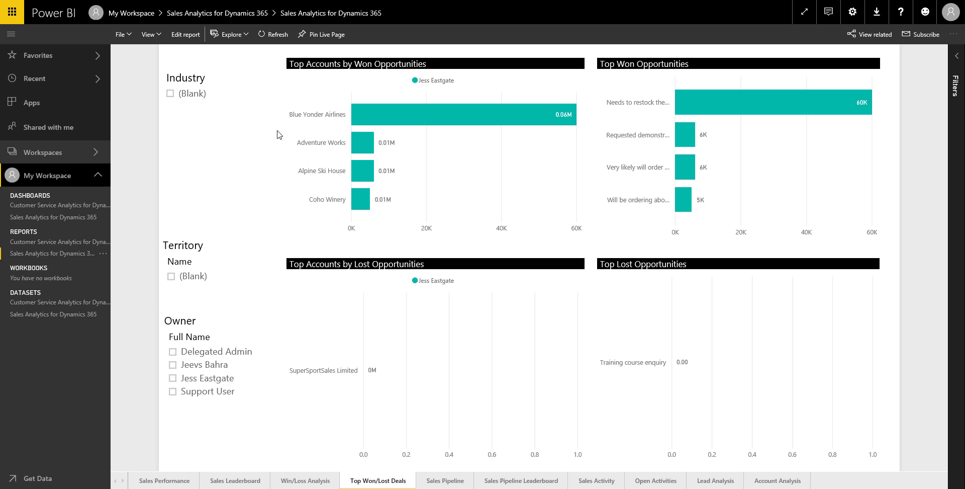
Step through the Sales Pipeline page to the Sales Pipeline Leaderboard, whose open opportunities total 264,000.00
left_click(440, 481)
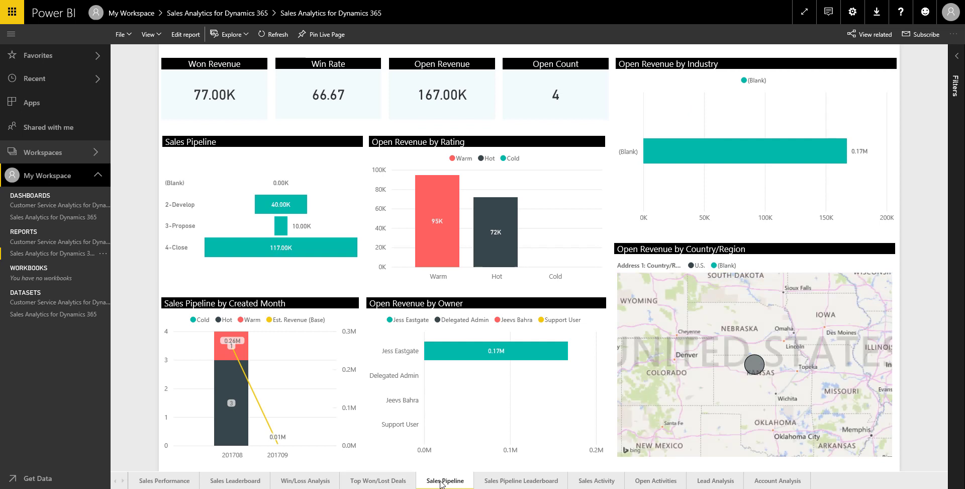
left_click(525, 484)
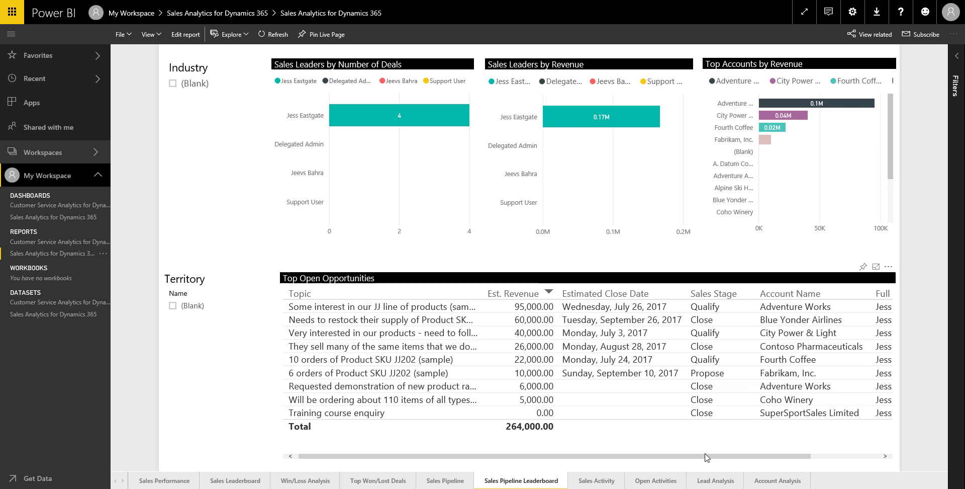
Show the Sales Activity page with its Activity Trend chart and the top owner at 130 activities
left_click(598, 481)
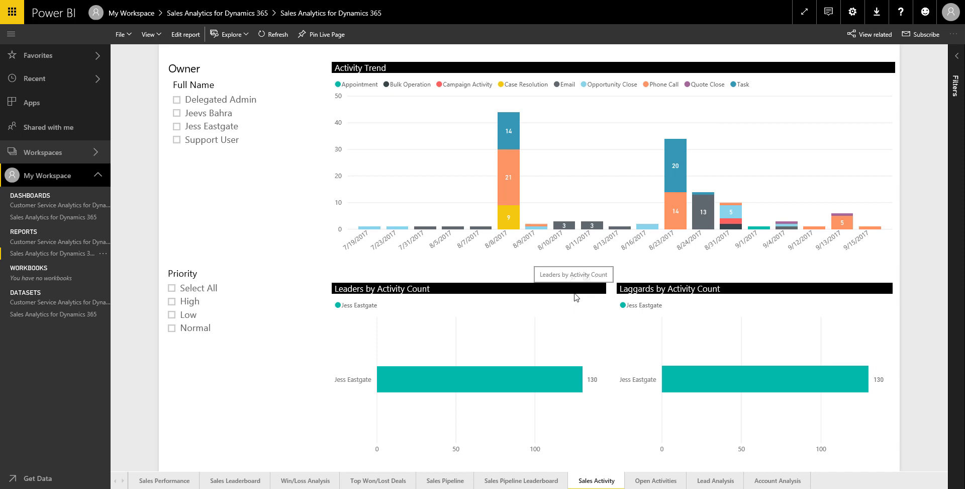
Switch to the Open Activities page, where Phone Call leads activity types at 44
left_click(655, 482)
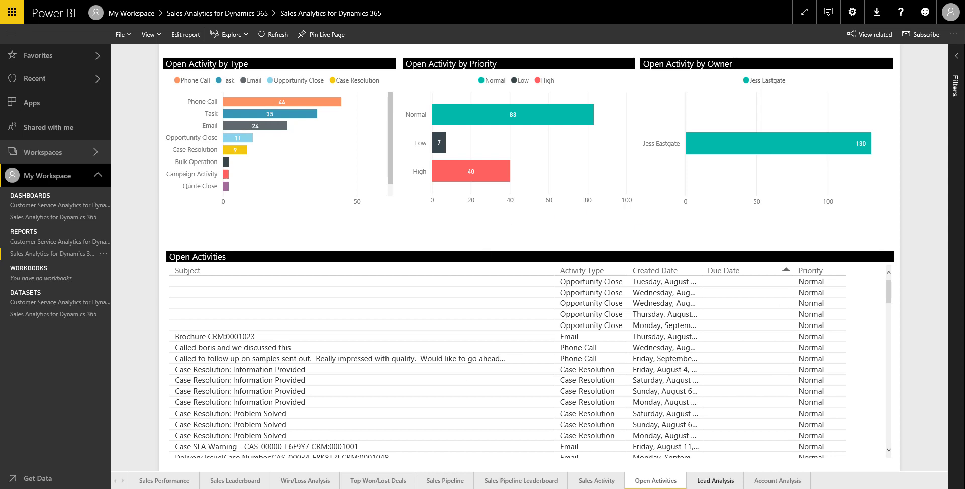
Display the Lead Analysis page and inspect the Leads by Source bars
left_click(715, 480)
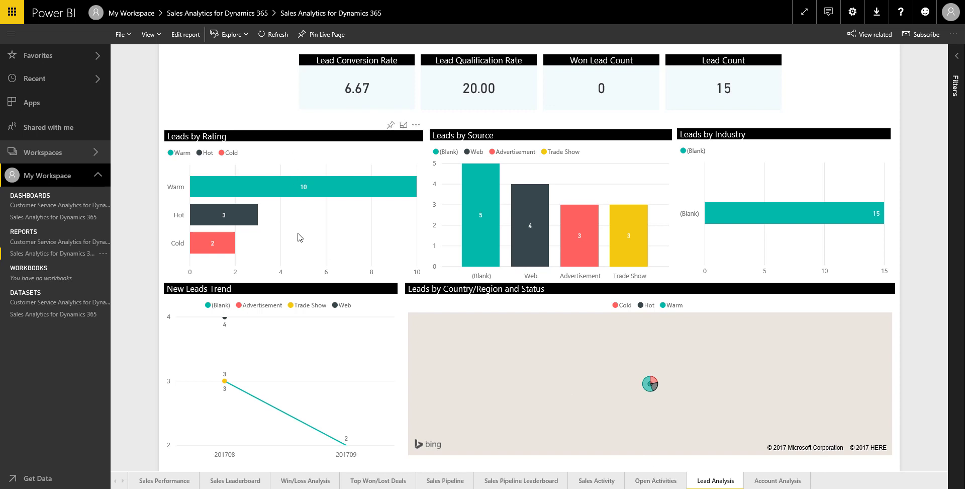
mouse_move(621, 256)
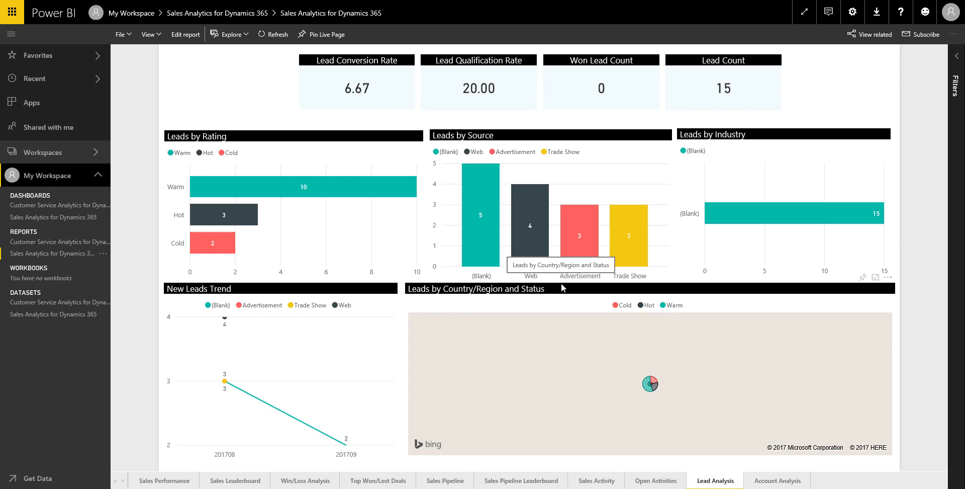
Show the Account Analysis page, with Blue Yonder Airlines leading revenue at 60K among 14 accounts
left_click(776, 481)
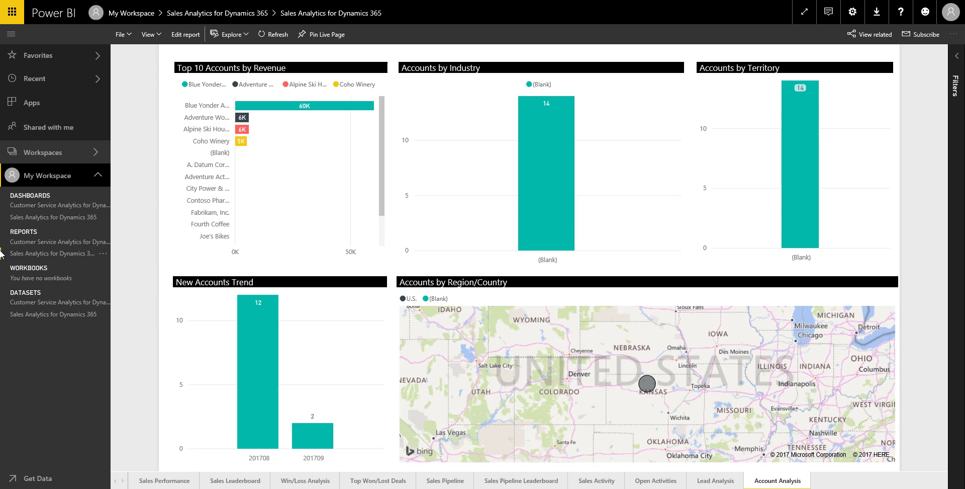
Return to the Sales Analytics for Dynamics 365 dashboard showing Won Revenue 77.00K and Open Revenue 167.00K
left_click(39, 218)
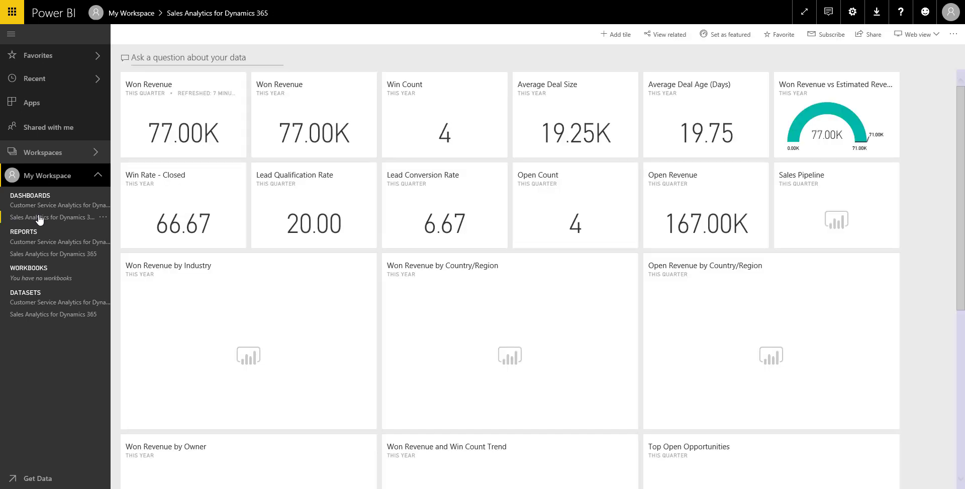